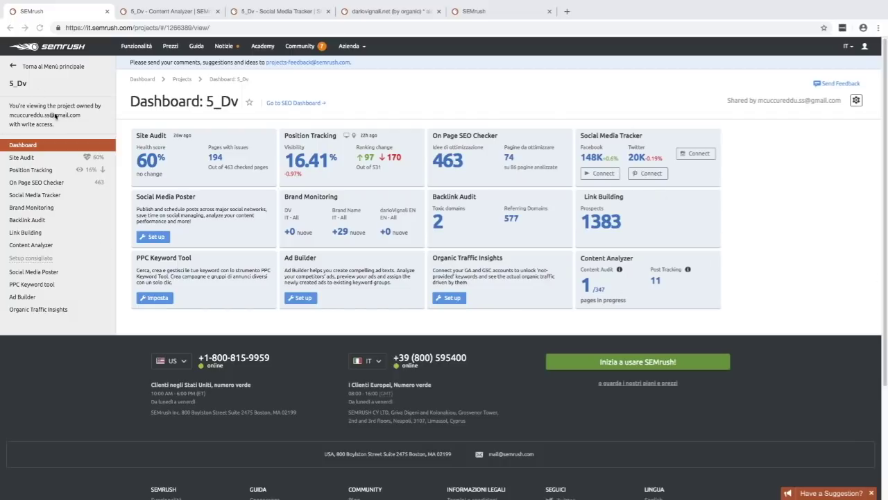
click(30, 67)
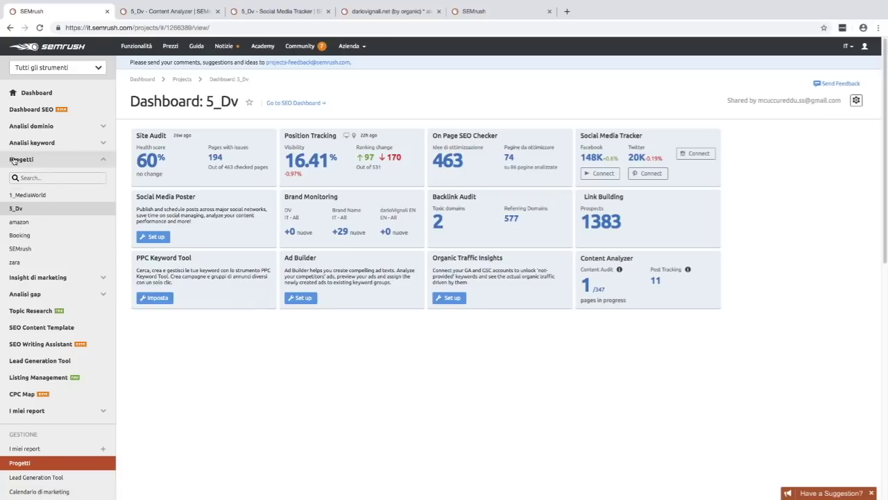
click(6, 94)
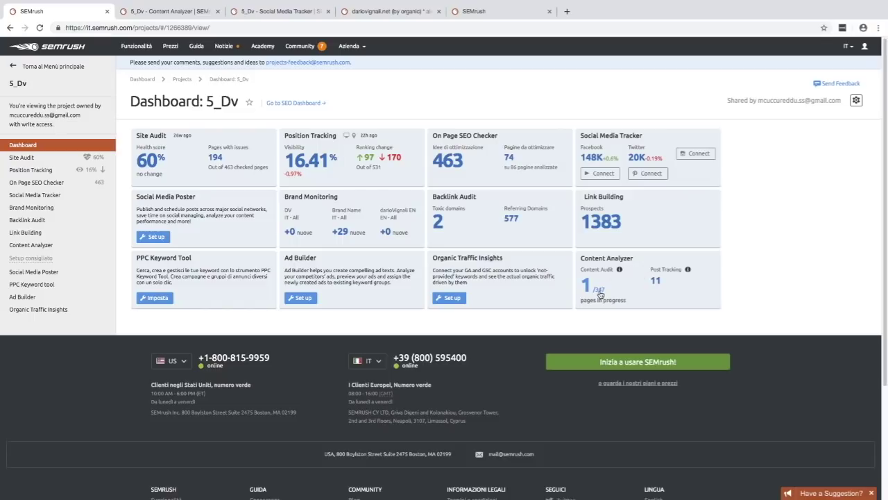
- Create a new group named "Instagram" in the Content Analyzer's Post Tracking for the 5_Dv project
click(170, 11)
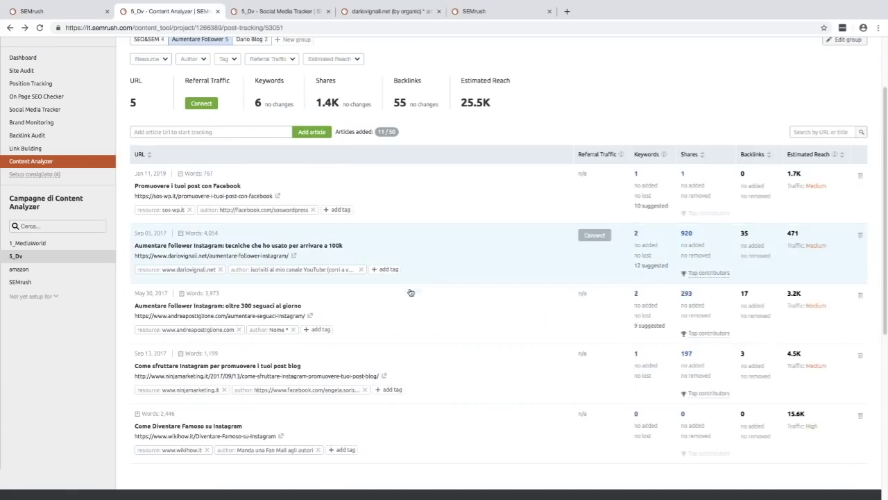
scroll(396, 307, up, 1)
scroll(396, 307, up, 3)
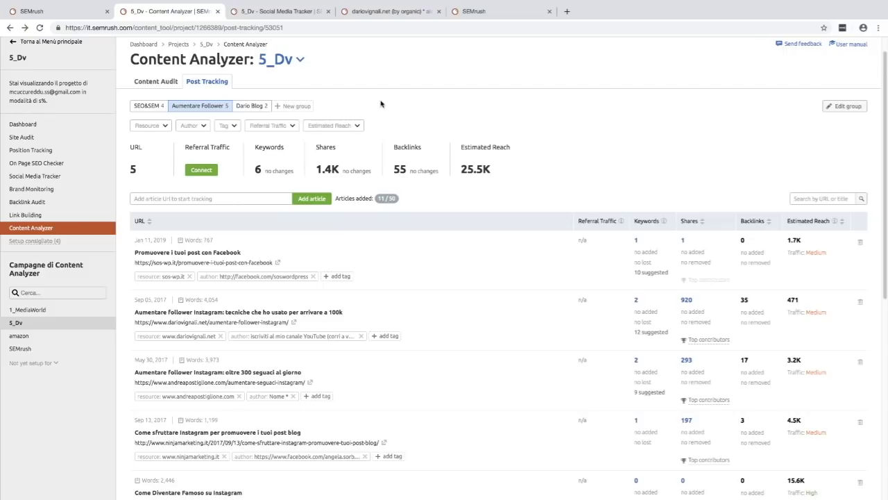
click(295, 106)
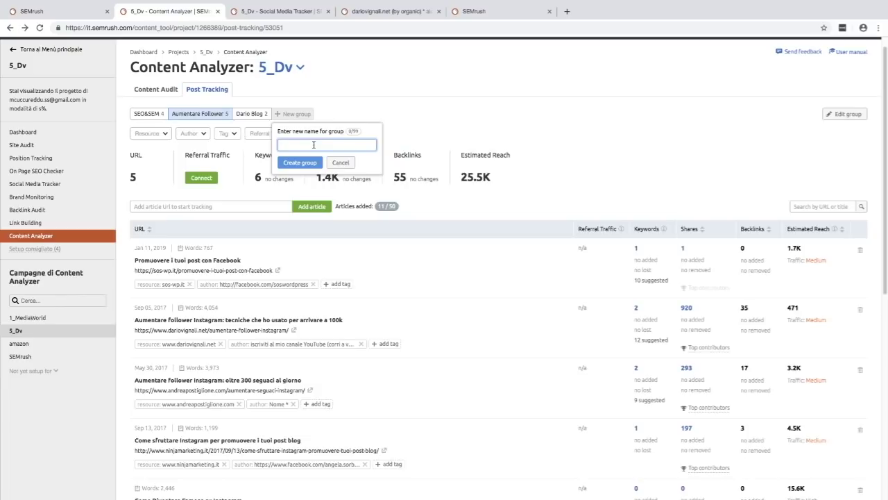
text(Instagram)
click(298, 162)
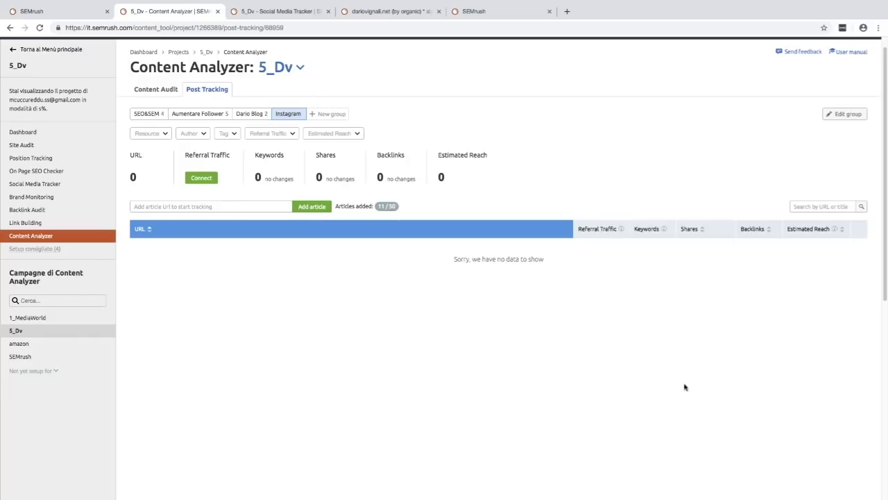
- Examine the tracked articles in the Aumentare Follower group, including their keywords, shares, backlinks and estimated reach
click(194, 114)
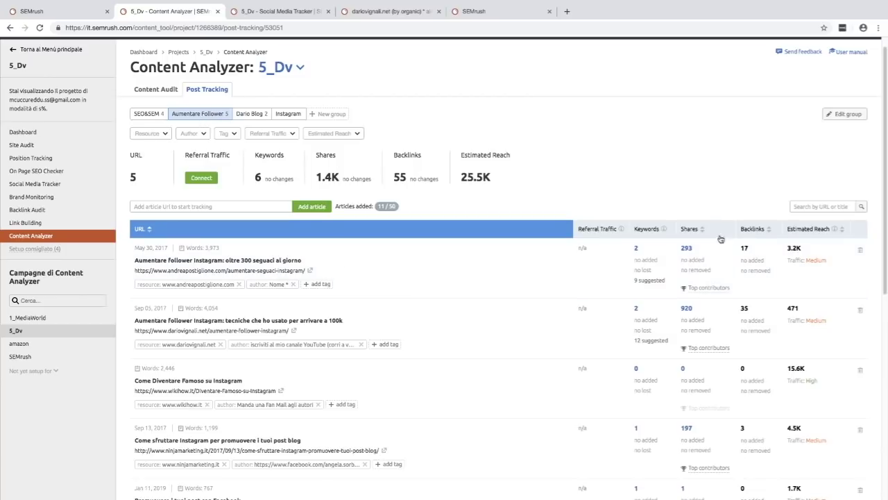
scroll(685, 277, down, 1)
scroll(685, 277, down, 3)
scroll(685, 277, up, 1)
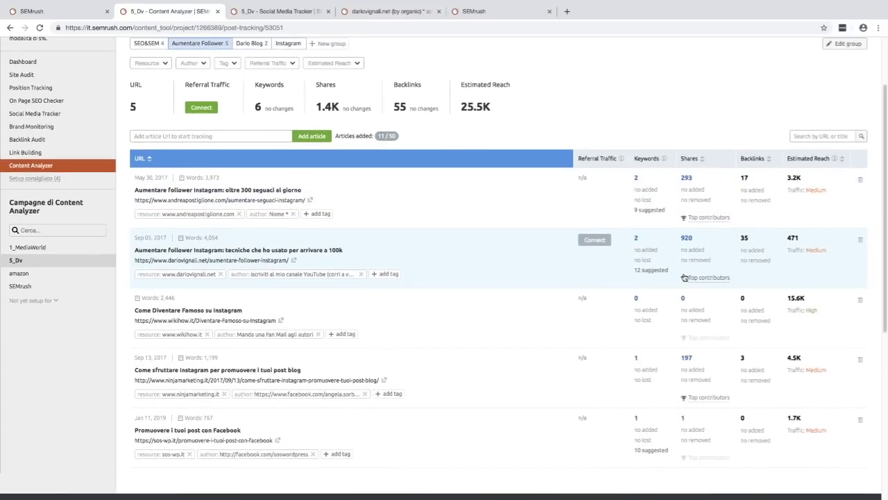
scroll(685, 277, up, 1)
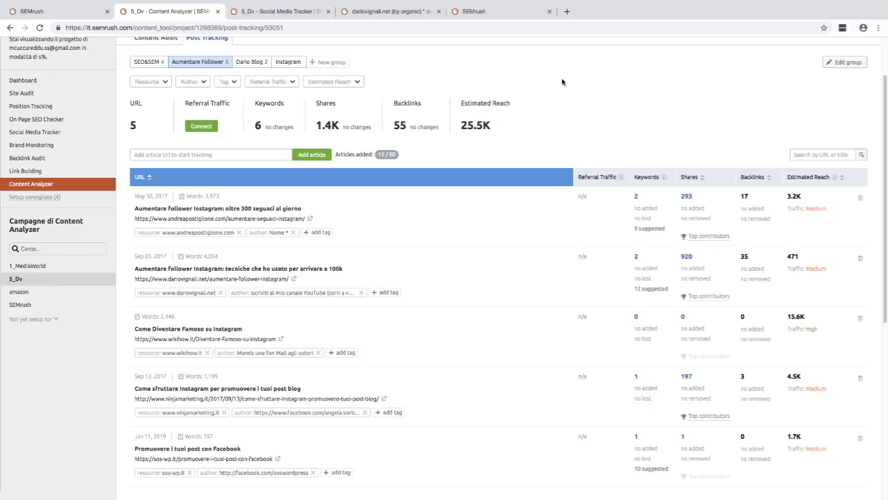
- Examine the engagement of the Facebook posts in the 5_Dv Social Media Tracker, keeping Dv as the selected company
click(254, 13)
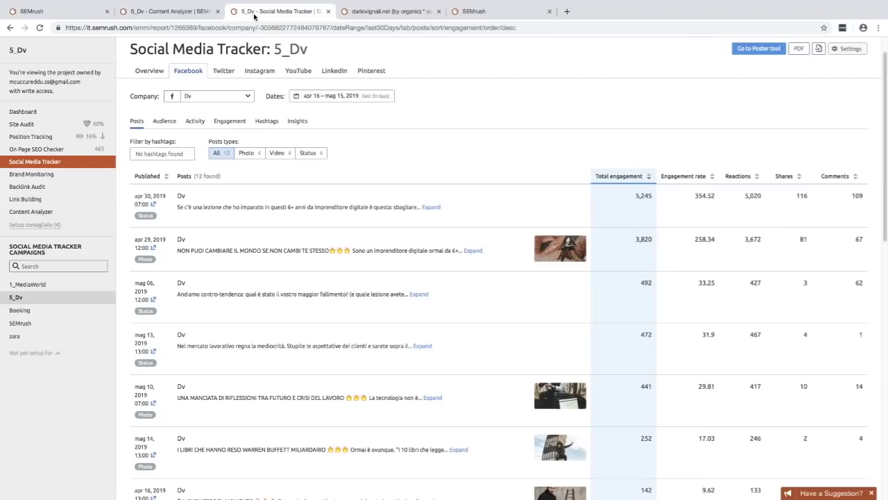
scroll(478, 167, up, 1)
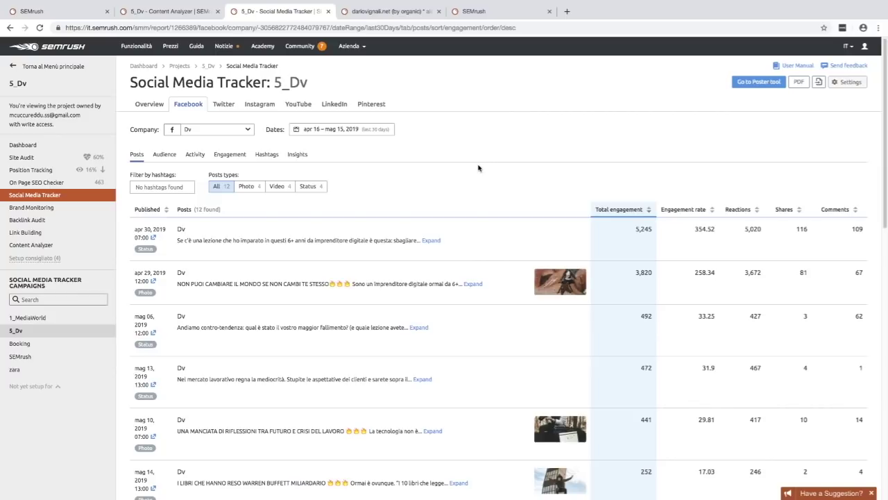
drag(132, 79, 273, 78)
click(395, 72)
scroll(527, 142, down, 3)
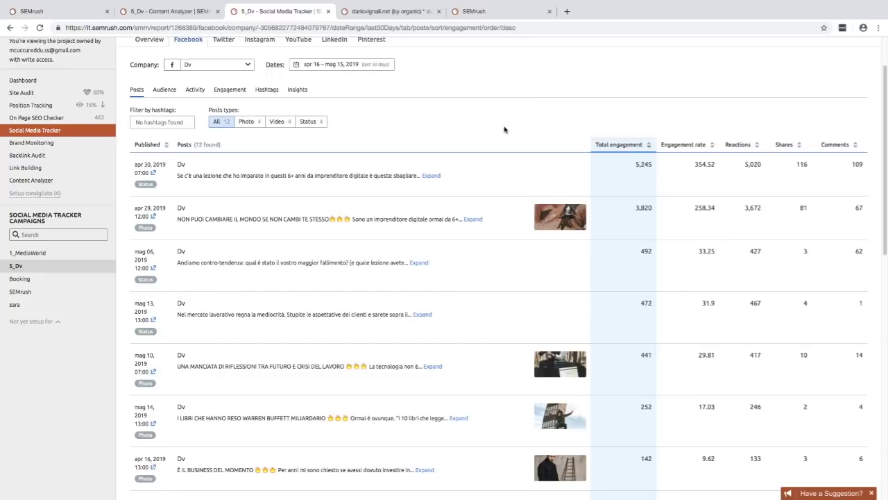
scroll(505, 131, up, 2)
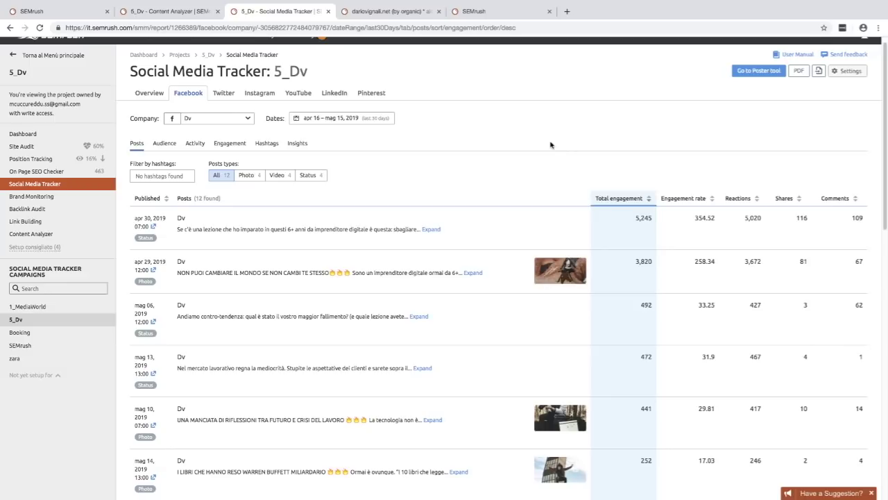
click(209, 120)
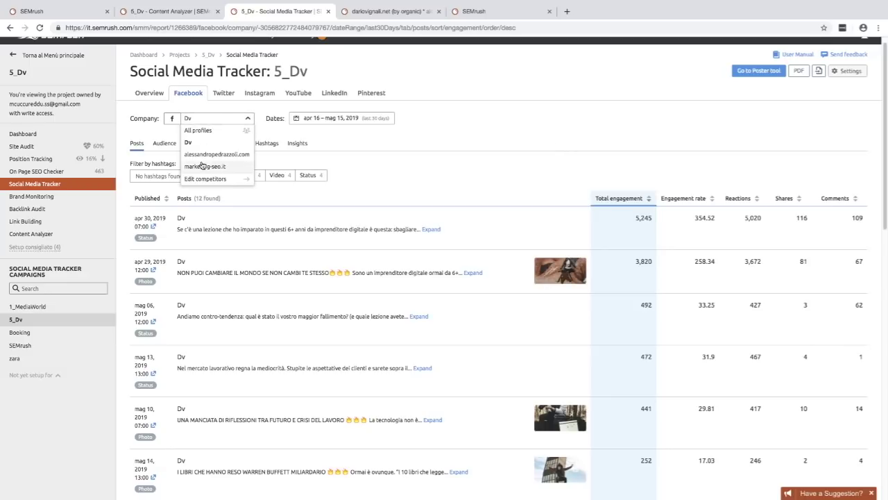
click(192, 142)
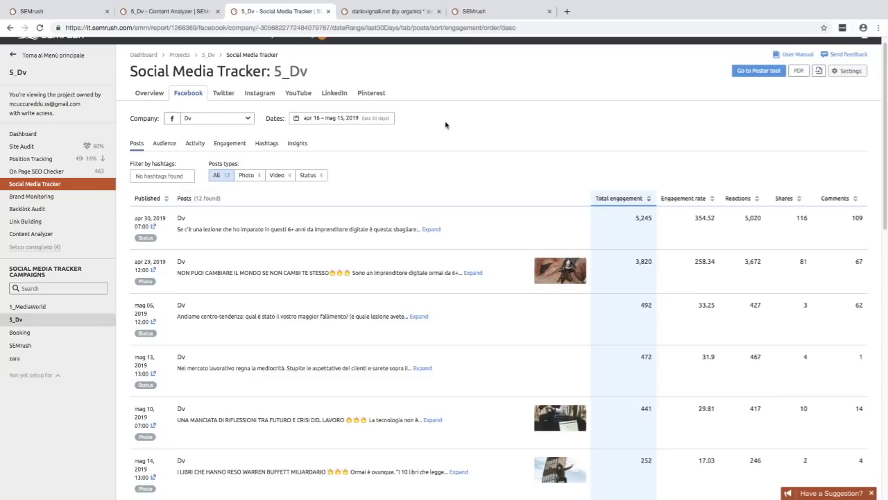
- Examine the keyword gap report's table of organic keywords shared with ninjamarketing.it, comparing rankings and search volumes
key(ctrl+Tab)
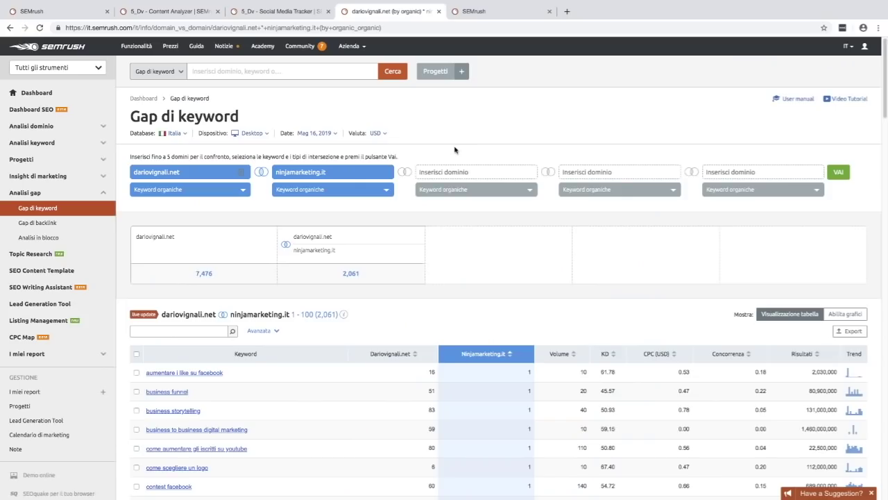
mouse_move(239, 117)
mouse_down()
mouse_move(120, 117)
mouse_move(228, 116)
mouse_up()
click(227, 116)
scroll(422, 83, down, 1)
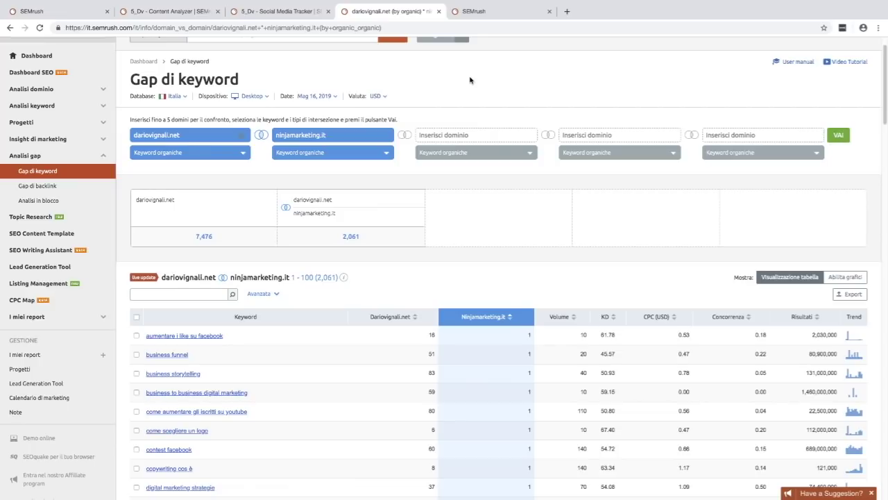
scroll(432, 88, up, 1)
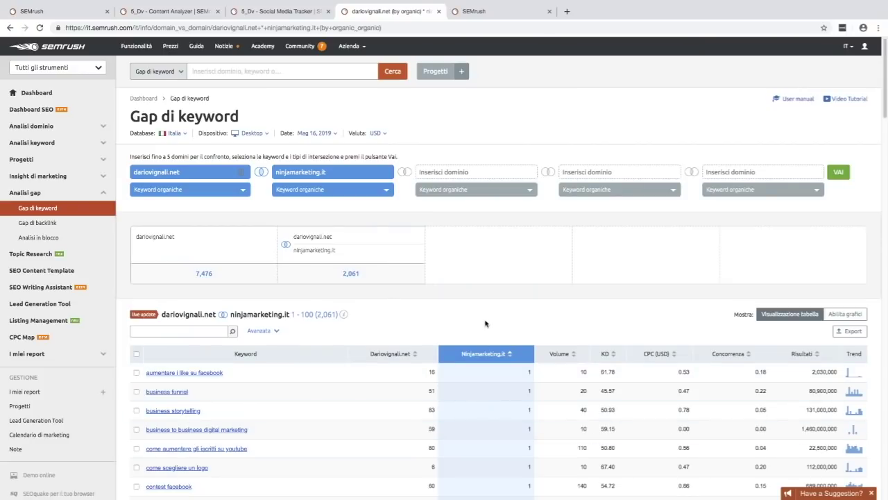
scroll(486, 343, down, 10)
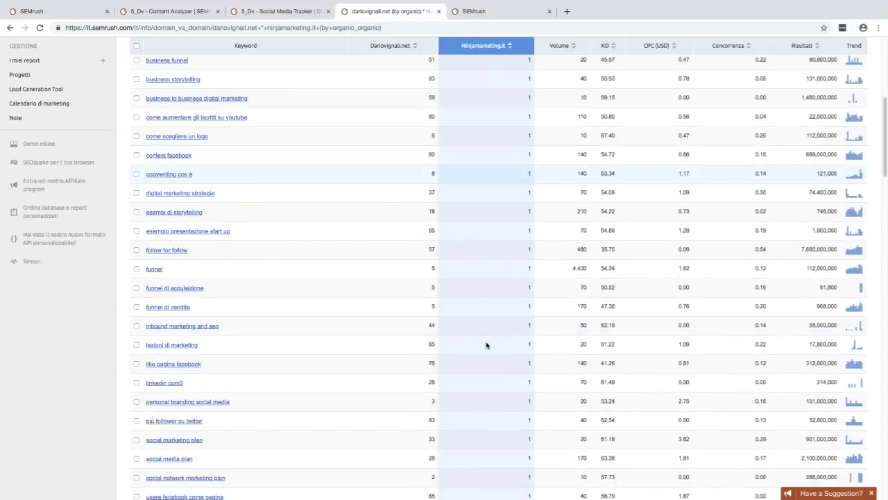
scroll(486, 345, up, 10)
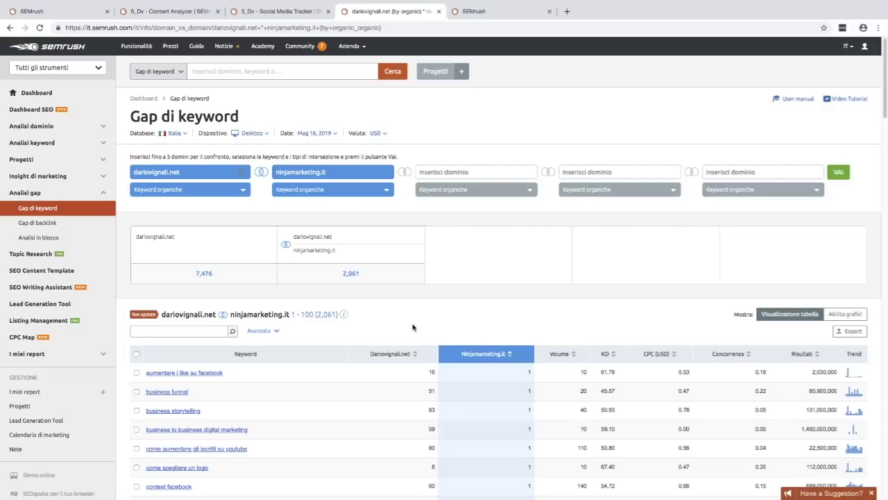
- Get content ideas in Topic Research for the topic "aumentare i like su facebook" with Italy (Desktop) as the location
click(512, 13)
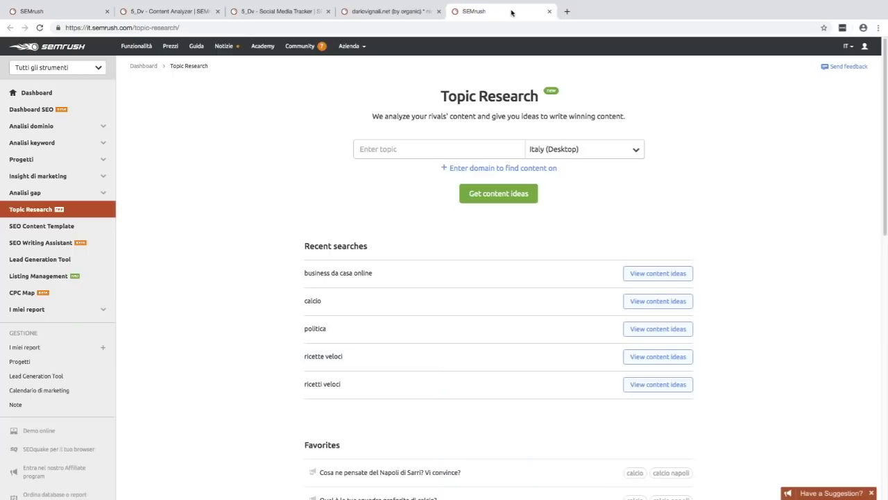
click(420, 151)
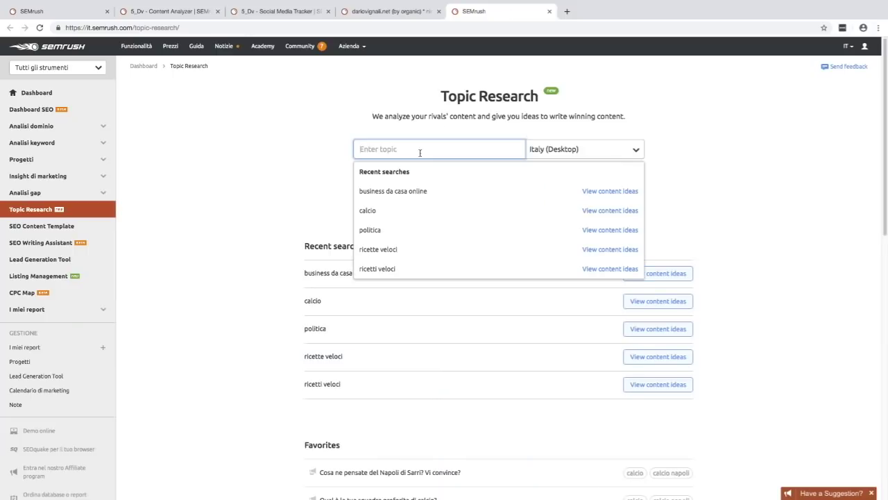
text(aumentare i like su facebook)
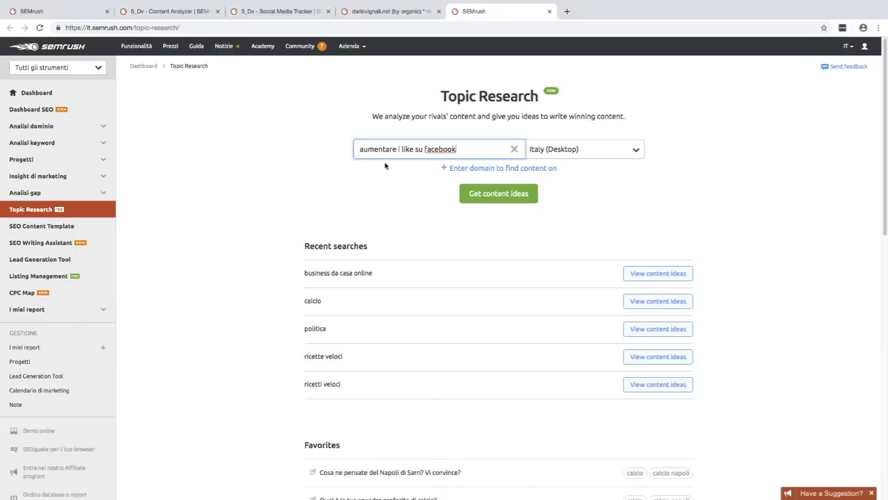
click(508, 200)
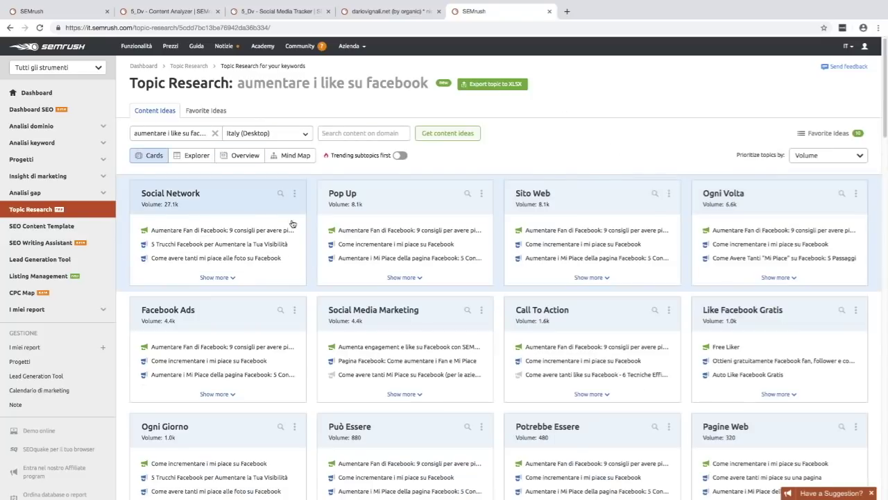
- Expand the Social Network card and favourite the headlines "Aumenta engagement e like su Facebook con SEMrush" and "Aumentare Fan di Facebook: 9 consigli per avere più Mi Piace"
click(215, 277)
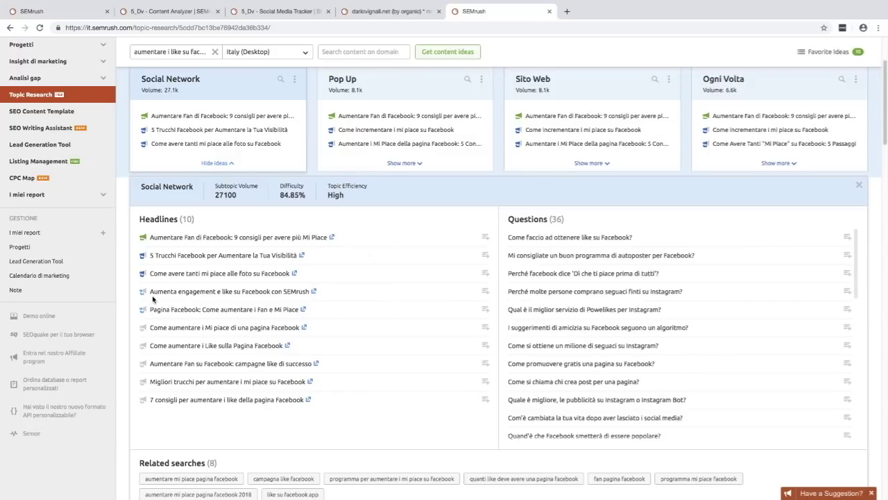
drag(149, 291, 324, 294)
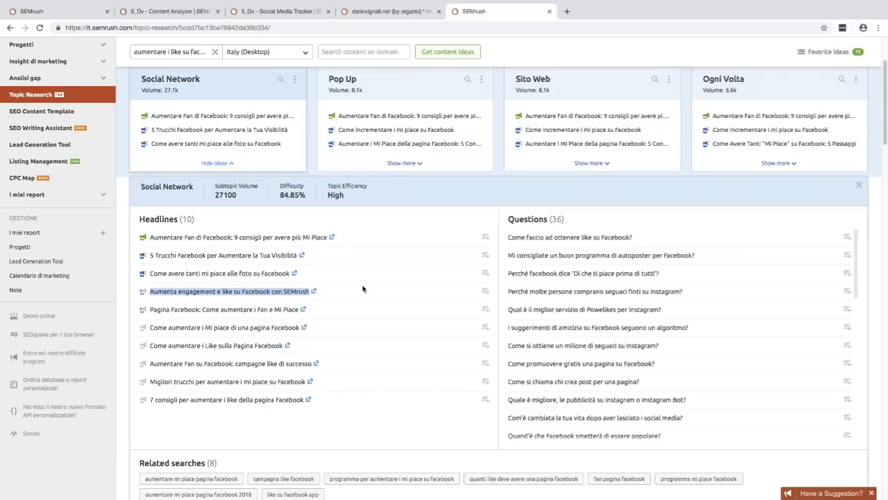
click(485, 291)
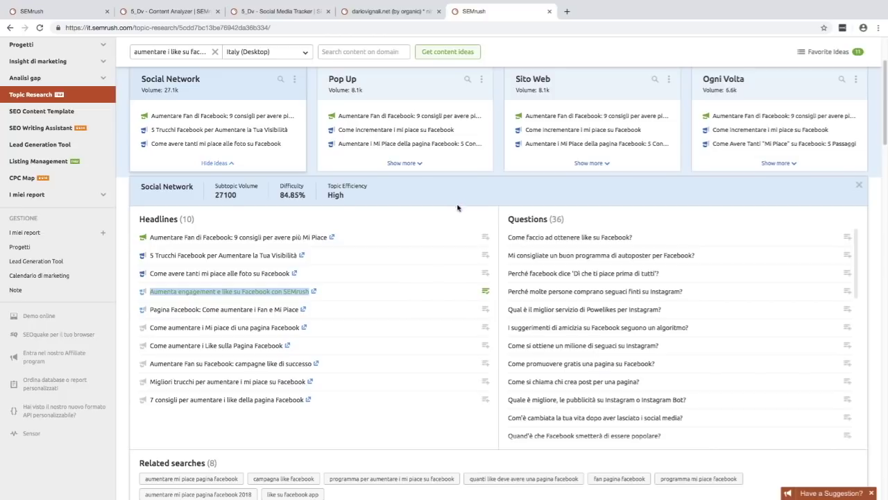
click(487, 240)
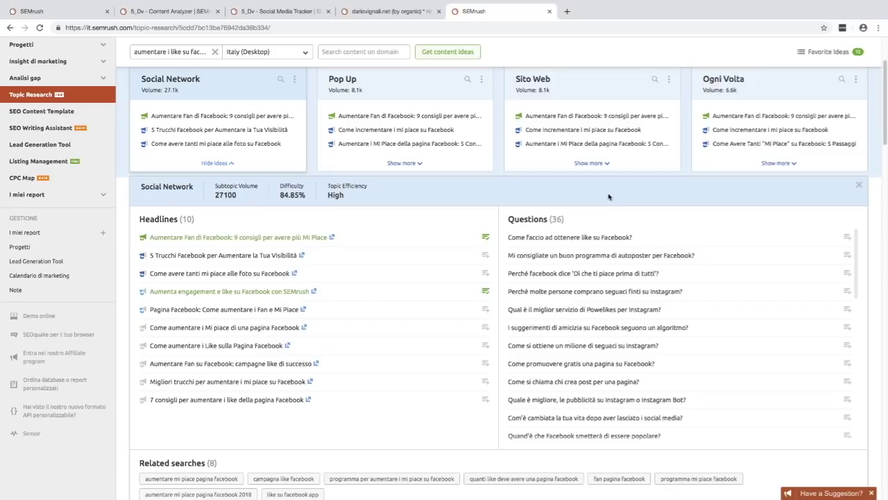
- Add the Social Network questions about getting Facebook likes, a Facebook autoposter program and buying fake Instagram followers to the favourite ideas
click(847, 256)
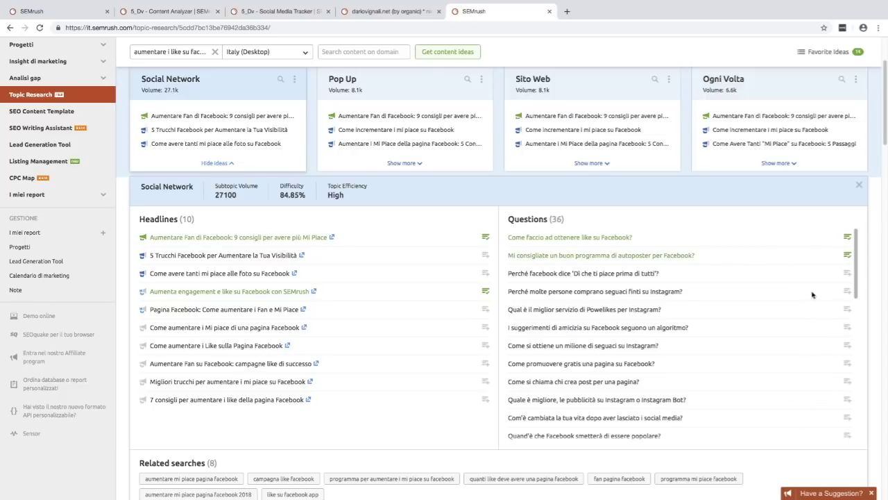
click(846, 291)
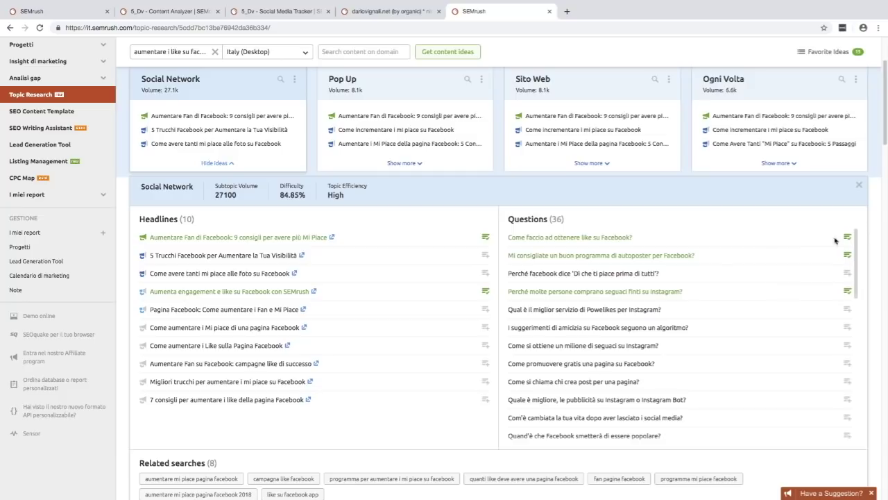